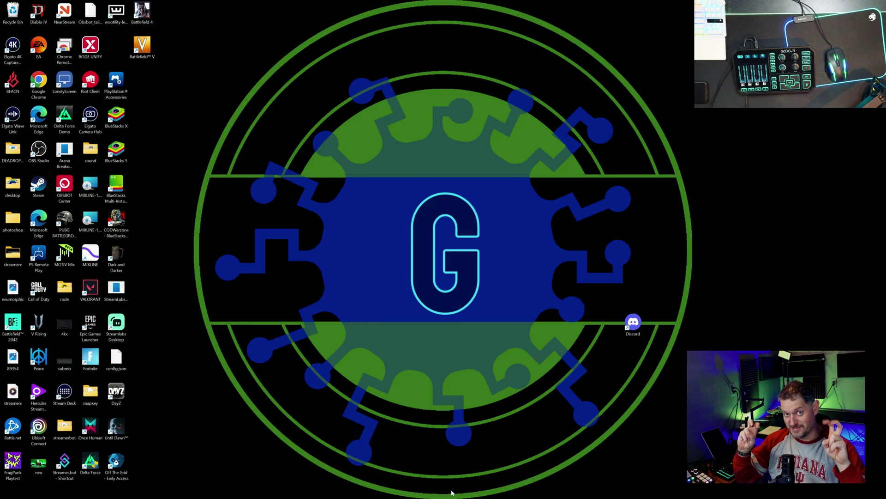
Scroll the Discord beta-release-notes post for 1.7.1.054 to its install instructions and GoXLR-App-1.7.1.054.zip link
mouse_move(452, 493)
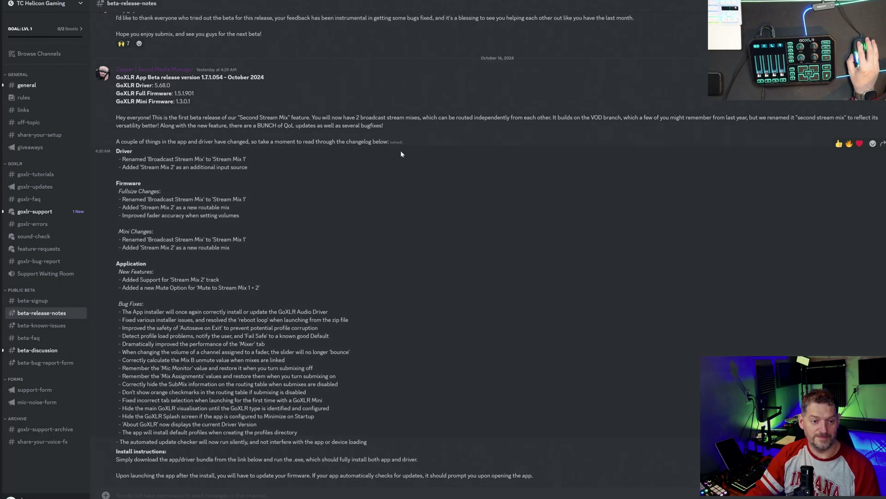
scroll(137, 158, down, 3)
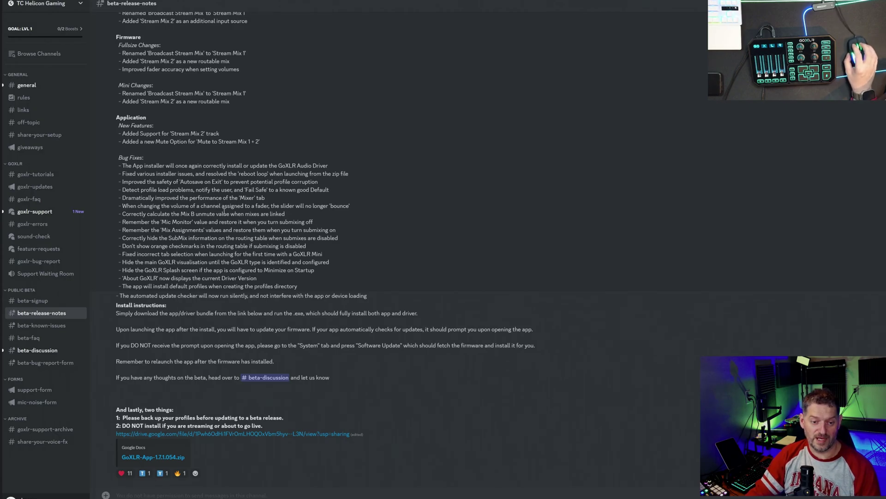
scroll(185, 194, up, 4)
scroll(176, 157, down, 2)
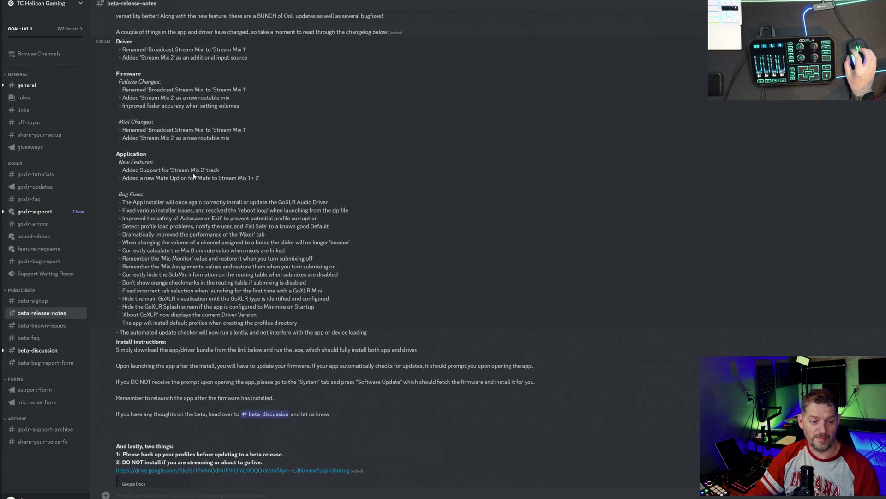
scroll(170, 140, up, 1)
scroll(169, 139, down, 2)
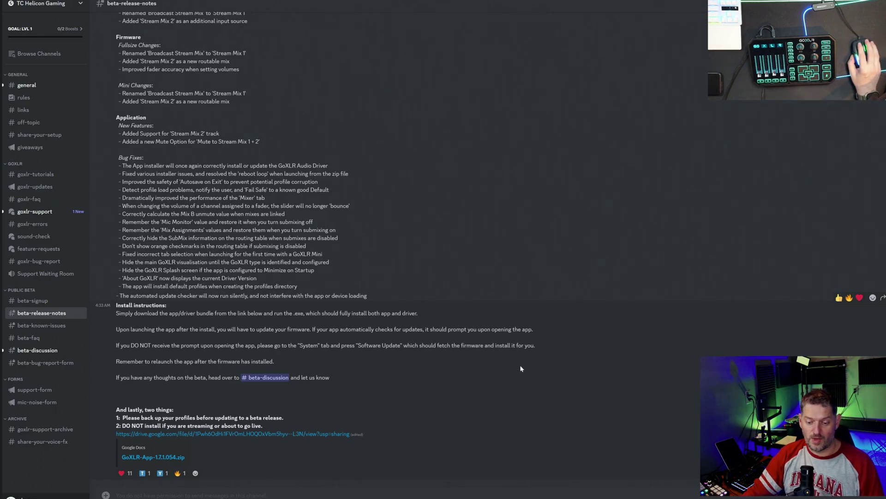
Install GoXLR App 1.7.1.054 with a desktop shortcut, then finish setup to launch the app
key(alt+Tab)
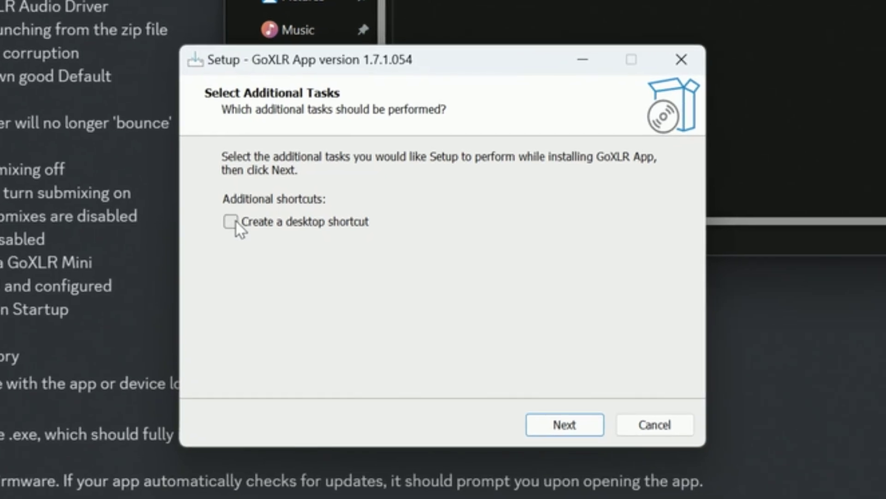
click(231, 221)
key(Return)
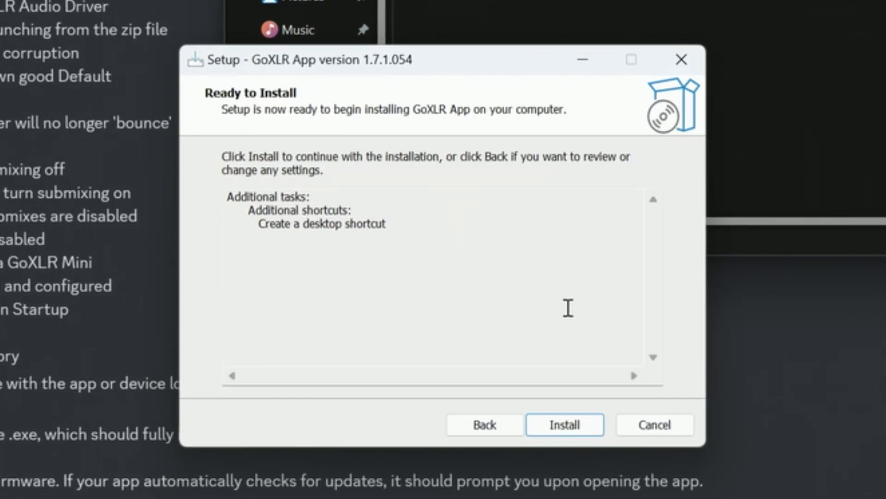
click(550, 424)
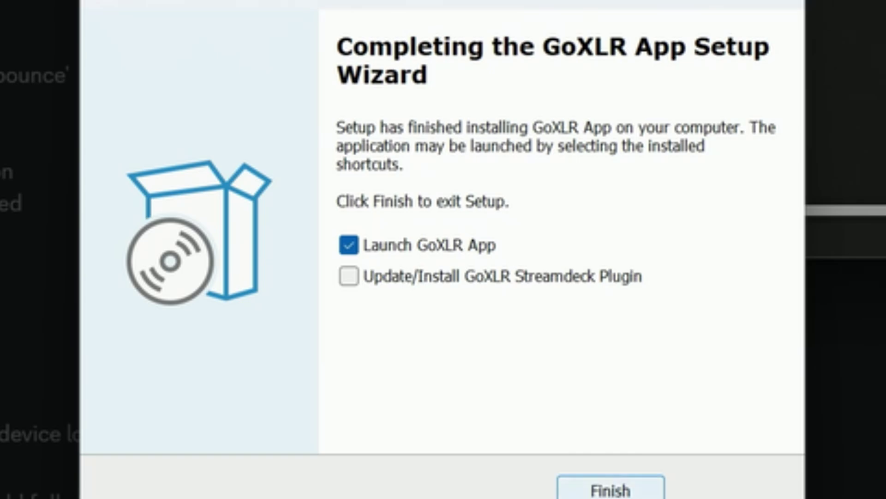
click(624, 490)
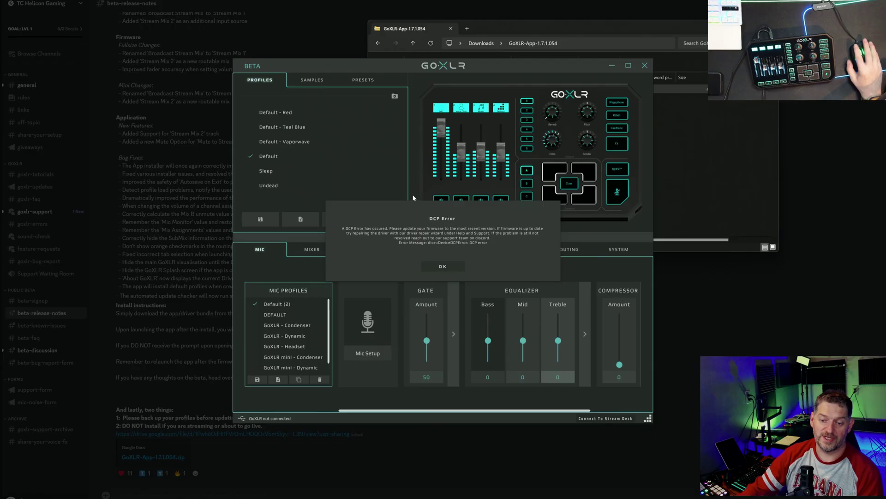
Dismiss the DCP Error, accept firmware update 1.5.1.901 and acknowledge the app shutdown notice
click(441, 313)
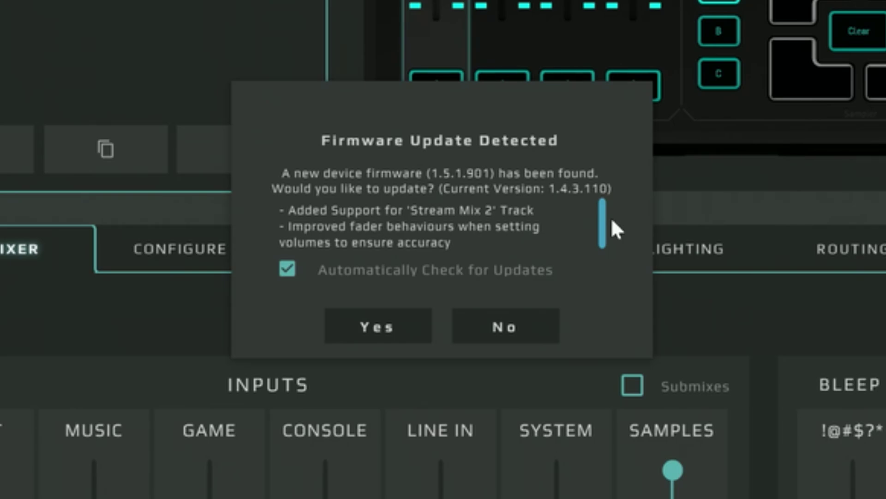
scroll(605, 221, down, 1)
scroll(612, 217, up, 1)
click(376, 326)
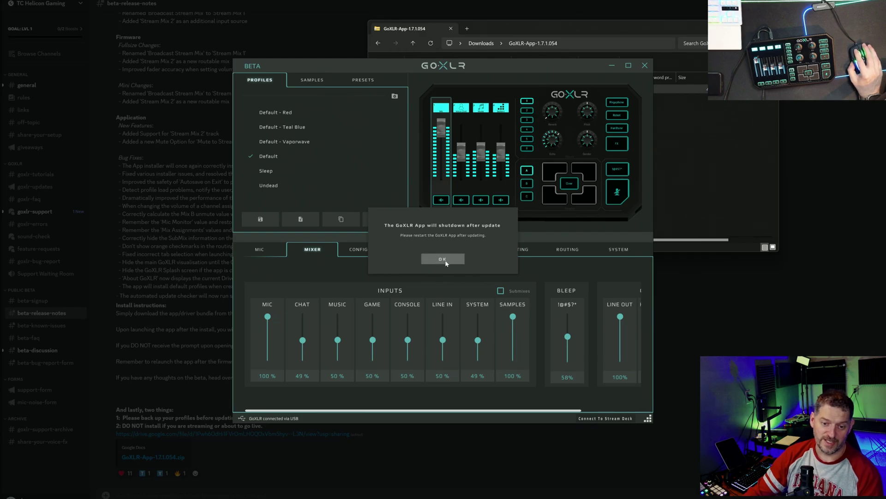
click(444, 259)
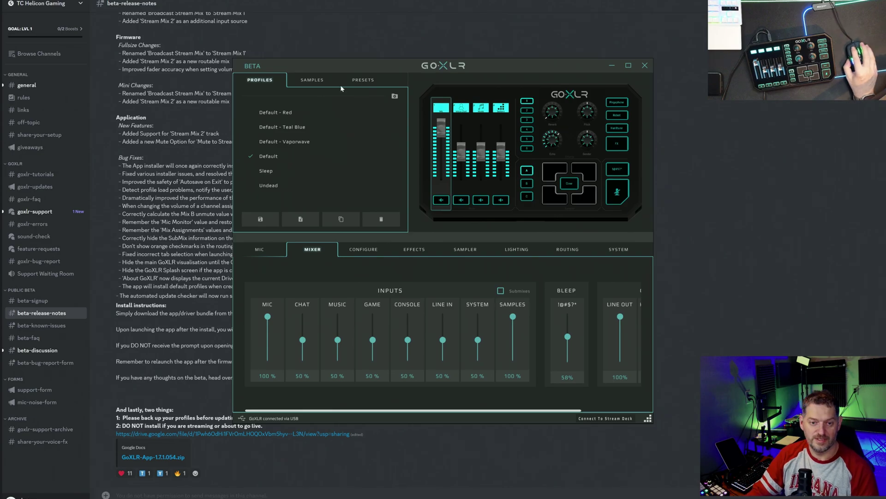
Maximize the GoXLR App window and enable Submixes on the Mixer tab
double_click(470, 79)
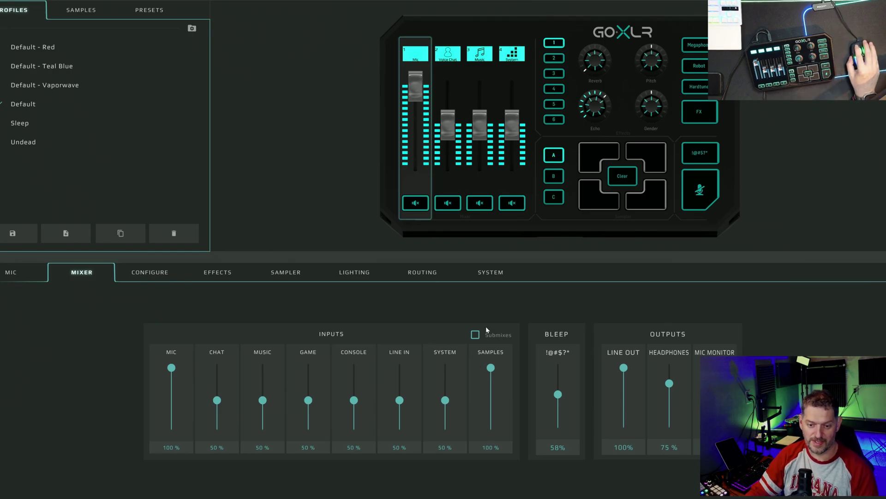
click(475, 334)
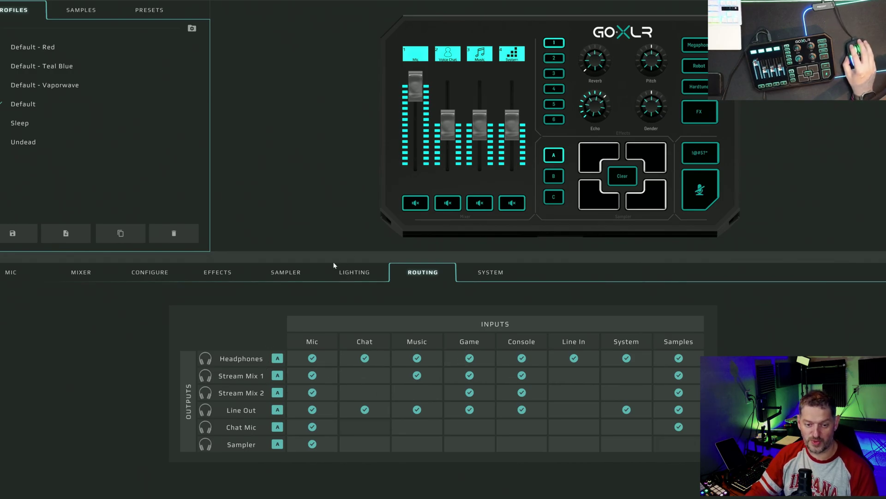
Lower the linked mic levels to 29%, assign Stream Mix 1 to mix B, and raise mic mix B to 55%
click(104, 279)
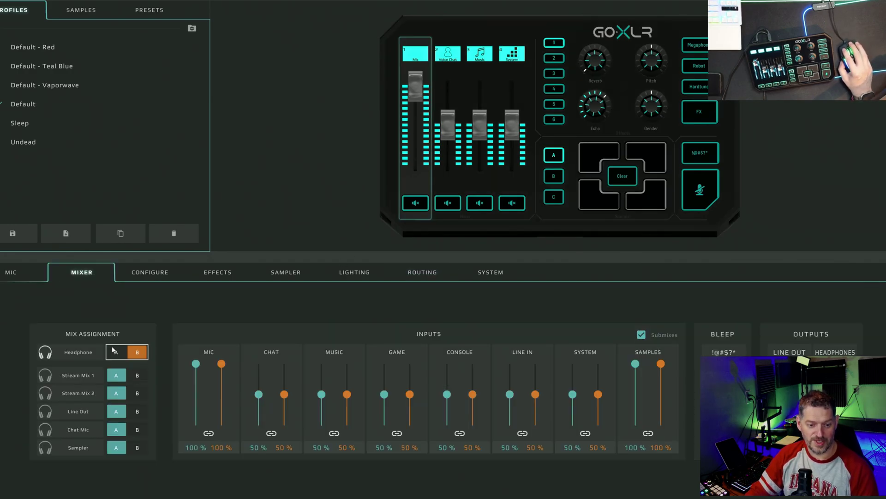
drag(223, 371, 219, 403)
click(139, 355)
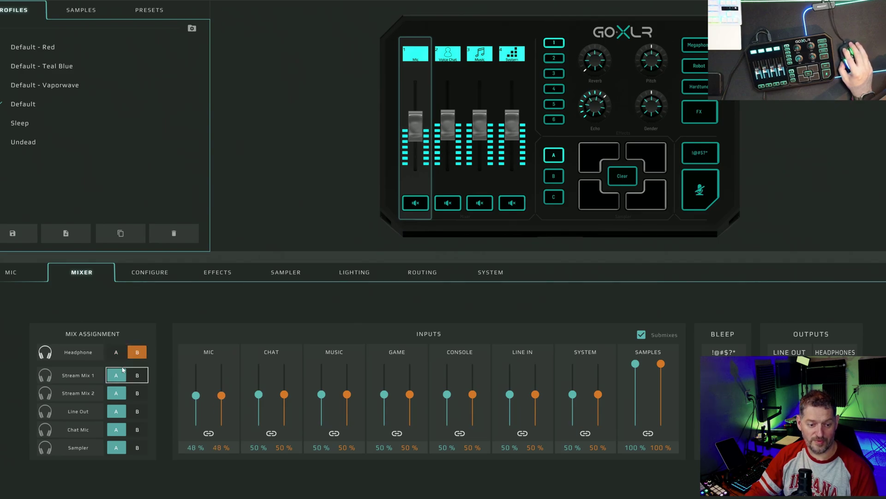
click(116, 352)
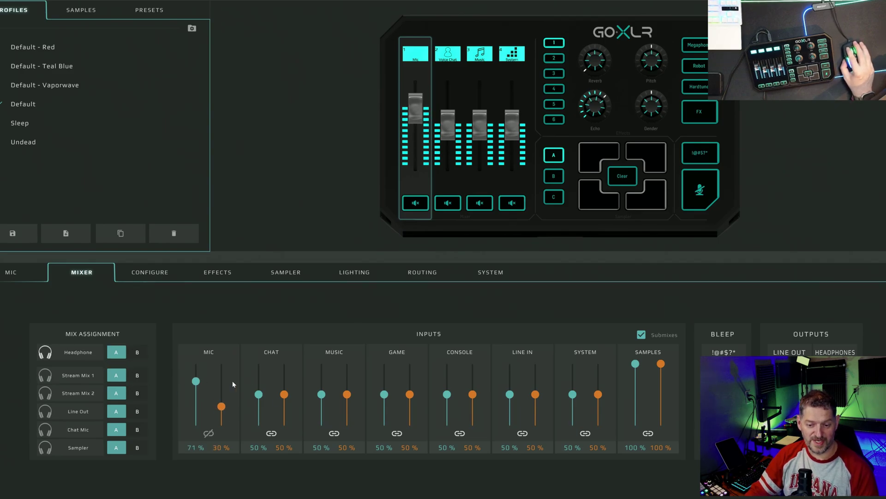
click(136, 376)
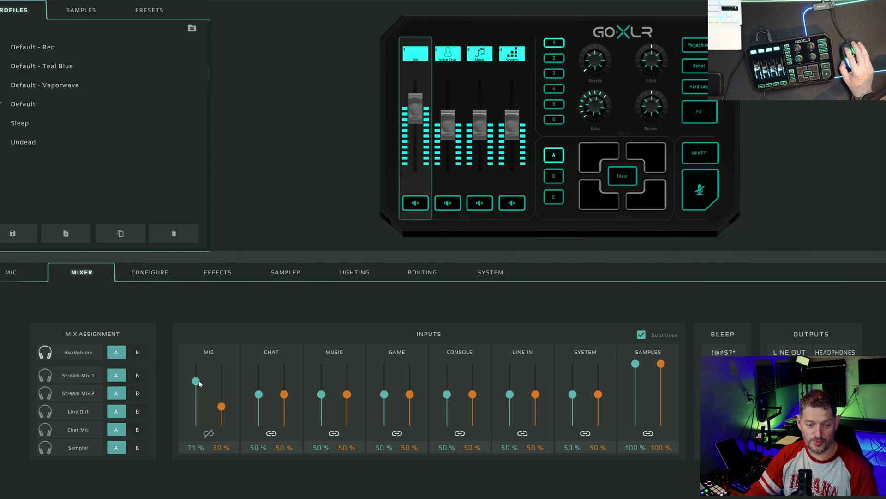
drag(197, 381, 196, 384)
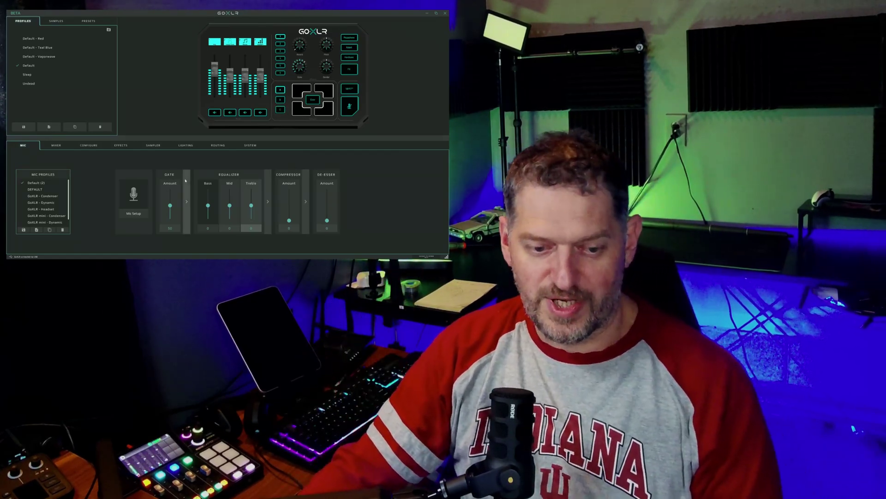
Expand the mic Gate, ten-band Equalizer and Compressor settings
click(186, 201)
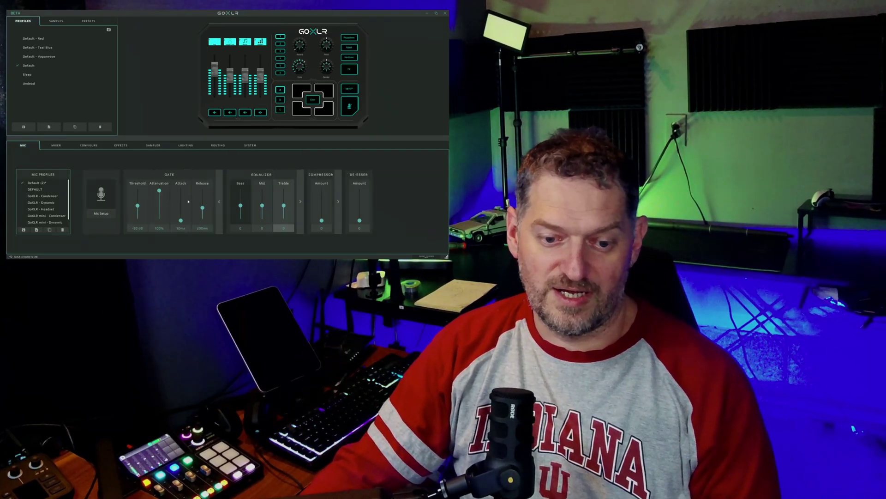
click(300, 202)
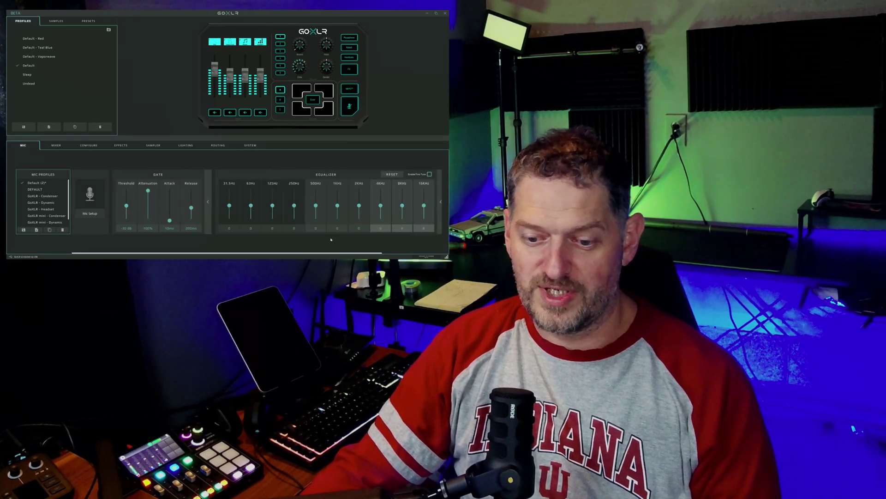
scroll(415, 222, right, 3)
click(407, 208)
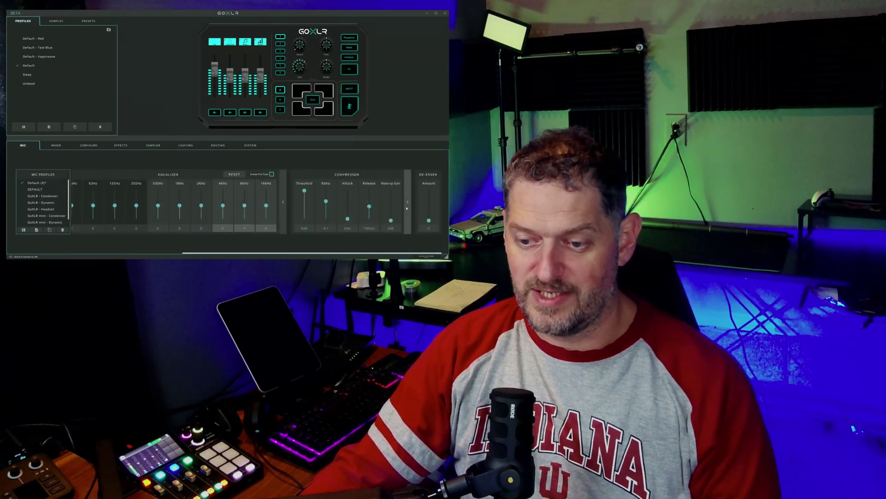
Browse the Samples, Profiles and Mixer pages, ending on the Sampler page
click(54, 22)
click(19, 21)
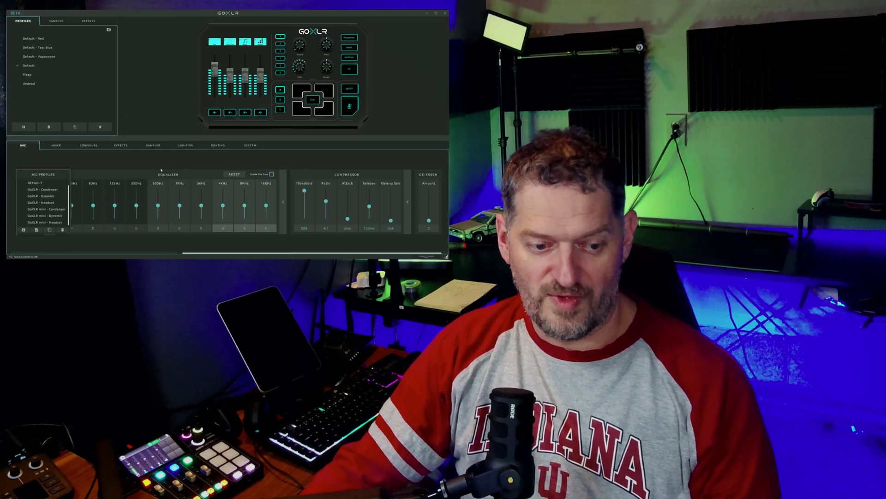
click(55, 145)
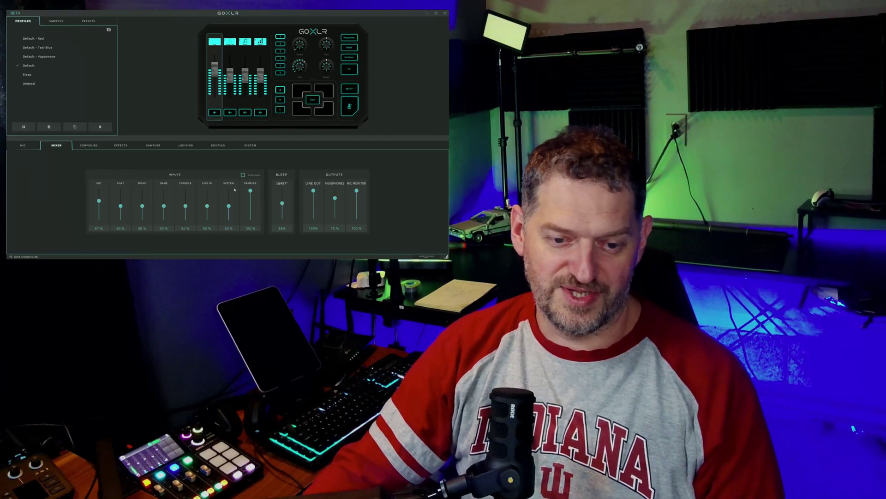
click(122, 146)
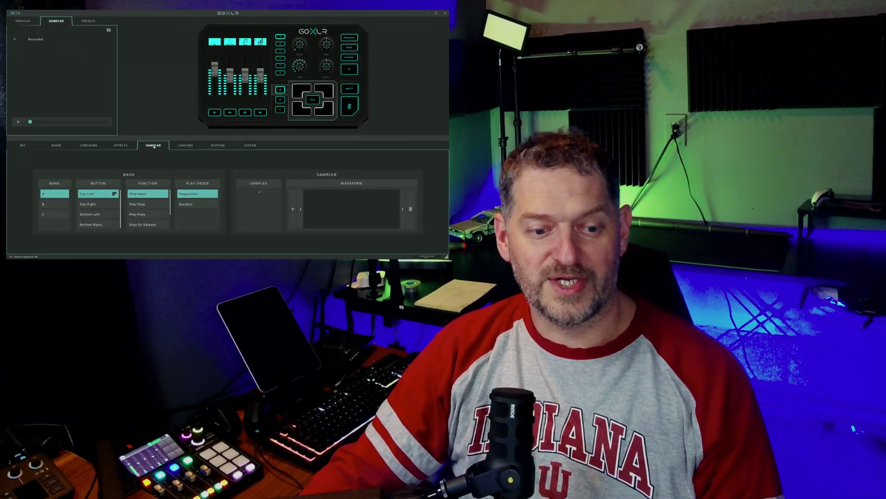